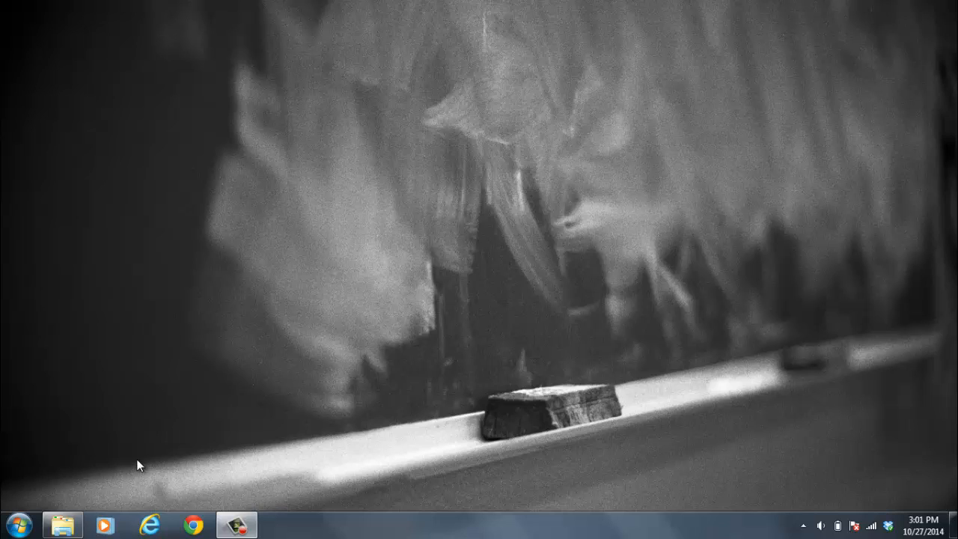
Launch Tracker by searching for it from the Start menu.
left_click(20, 530)
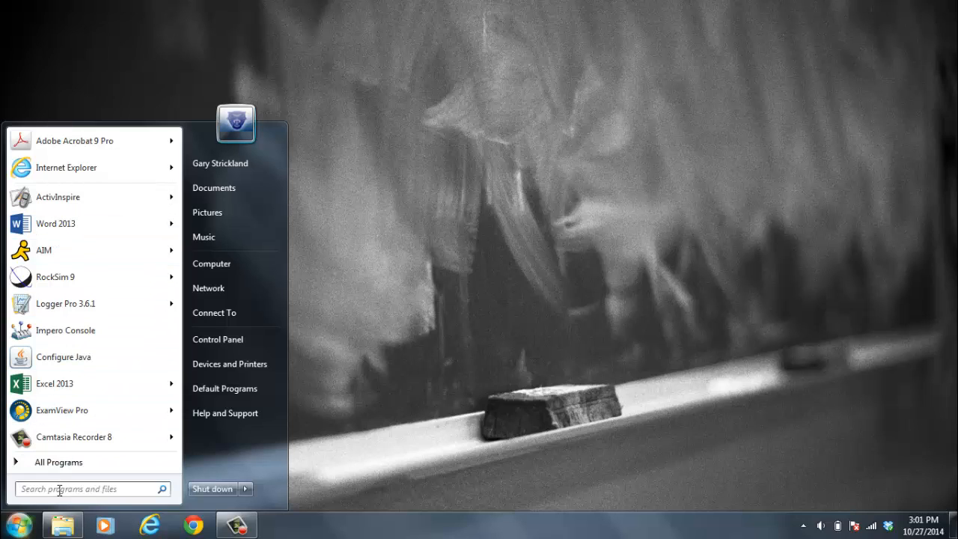
type("trac")
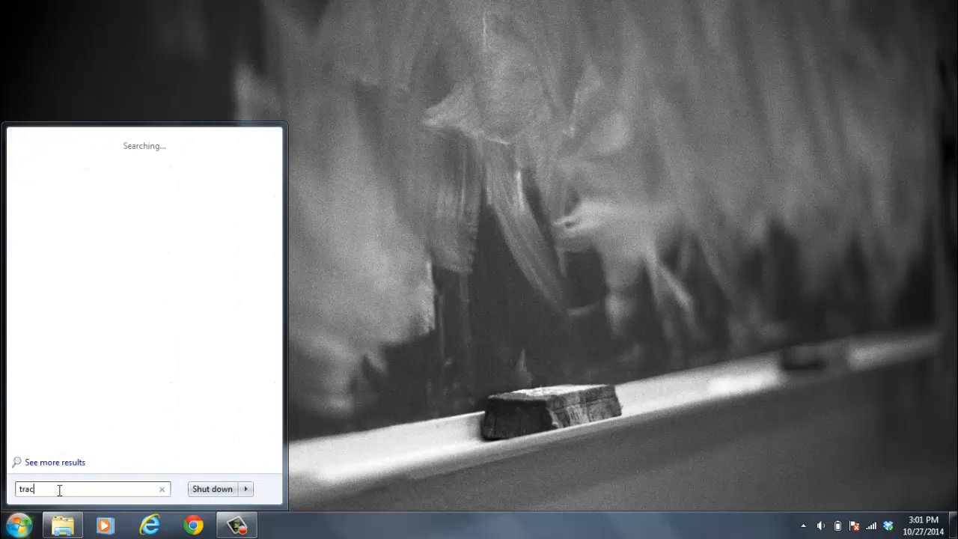
type("ker")
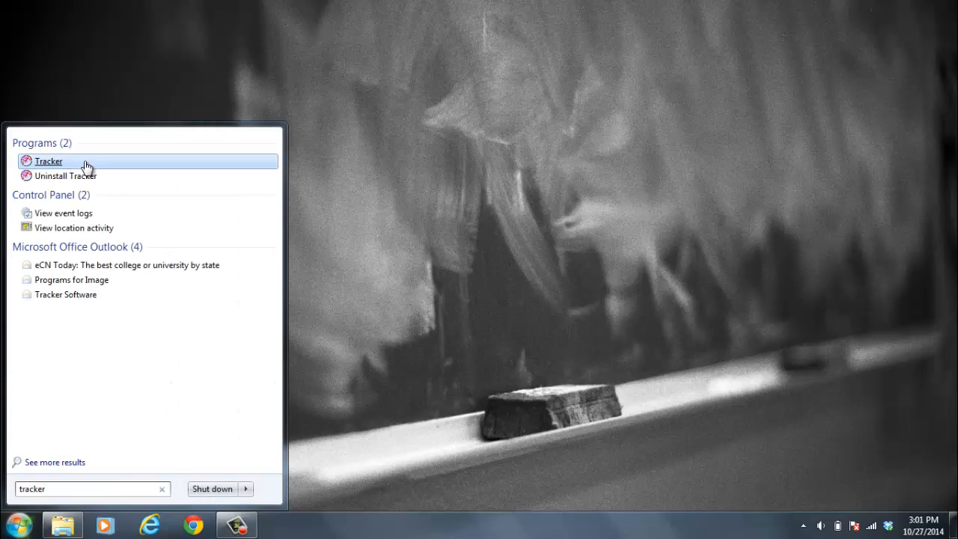
left_click(51, 165)
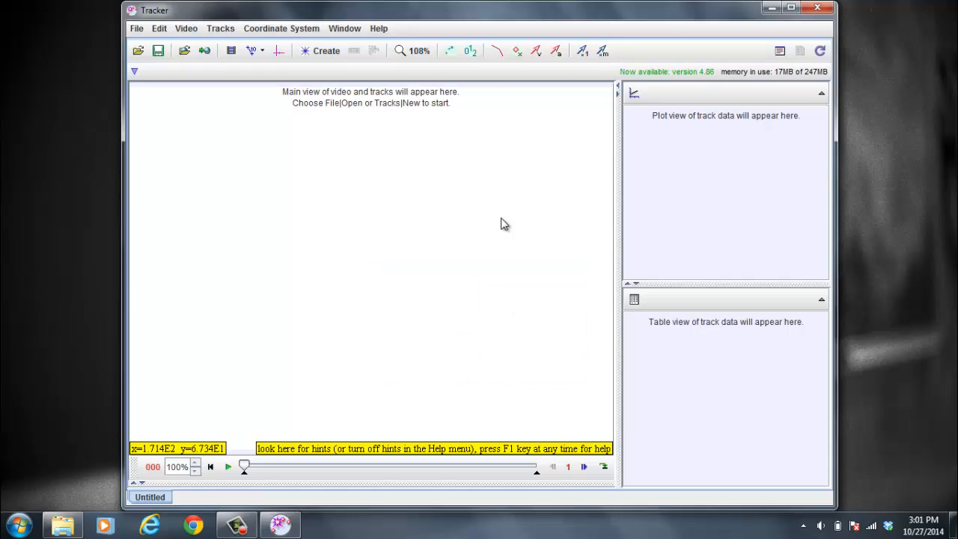
Import the video 3 Coffee Filters m=2.7g.MOV from the Coffee Filter Lab folder on Local Disk (E:).
left_click(186, 30)
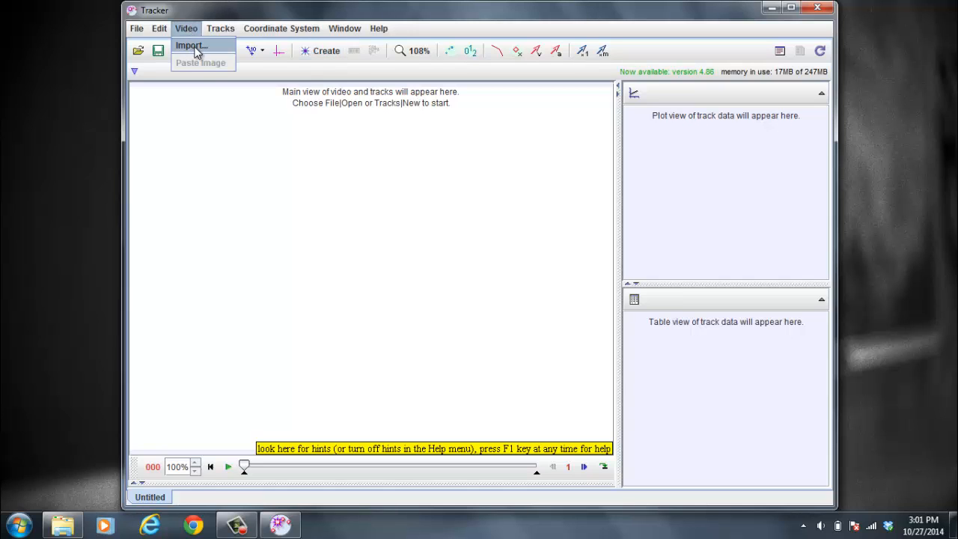
left_click(193, 46)
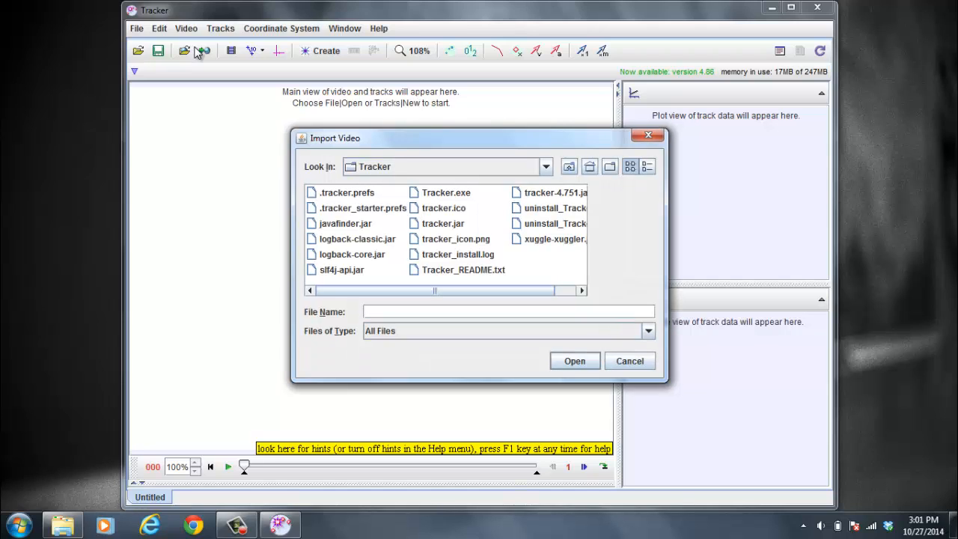
left_click(546, 168)
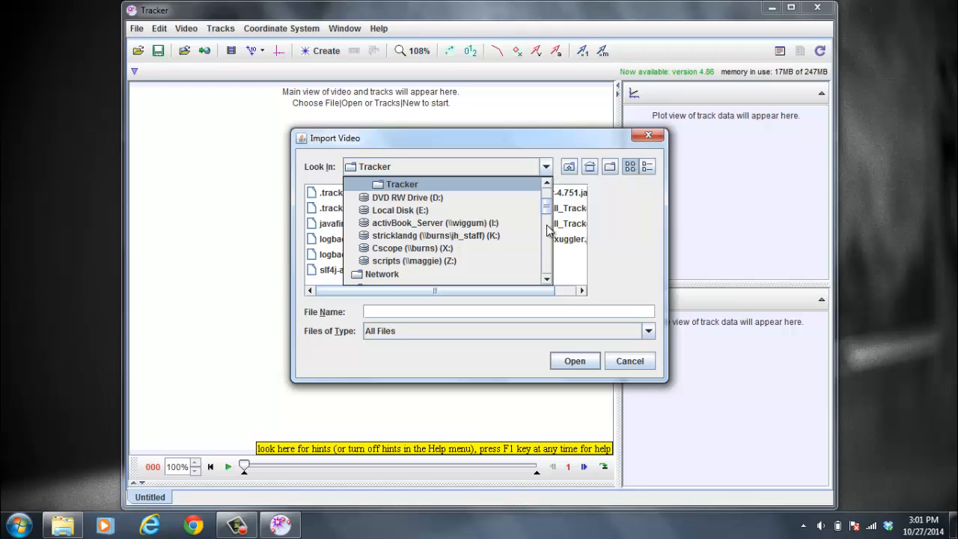
left_click(439, 209)
double_click(332, 235)
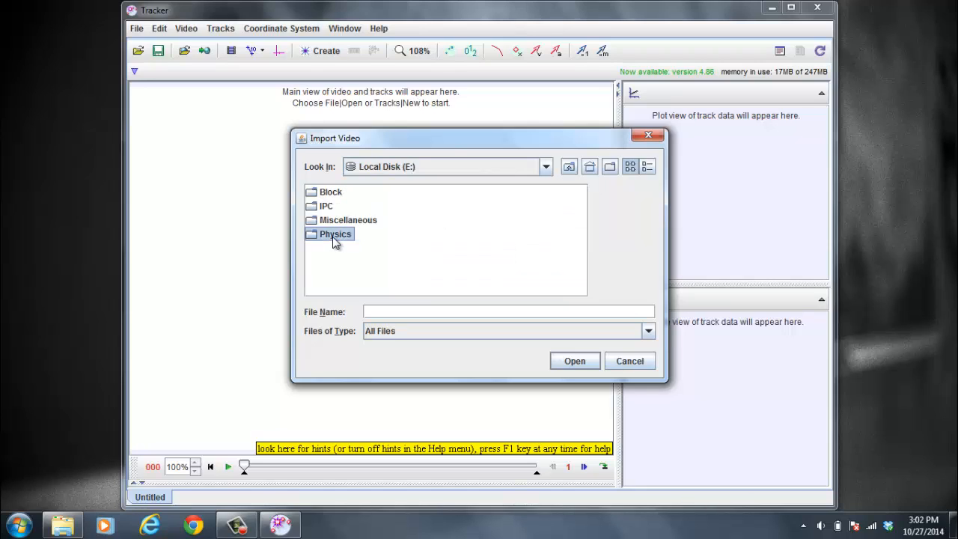
double_click(356, 191)
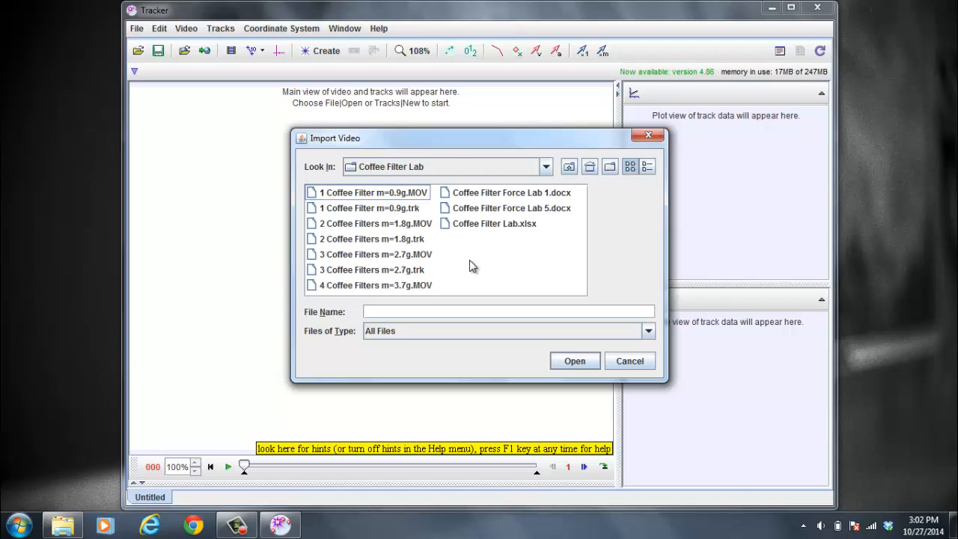
left_click(367, 255)
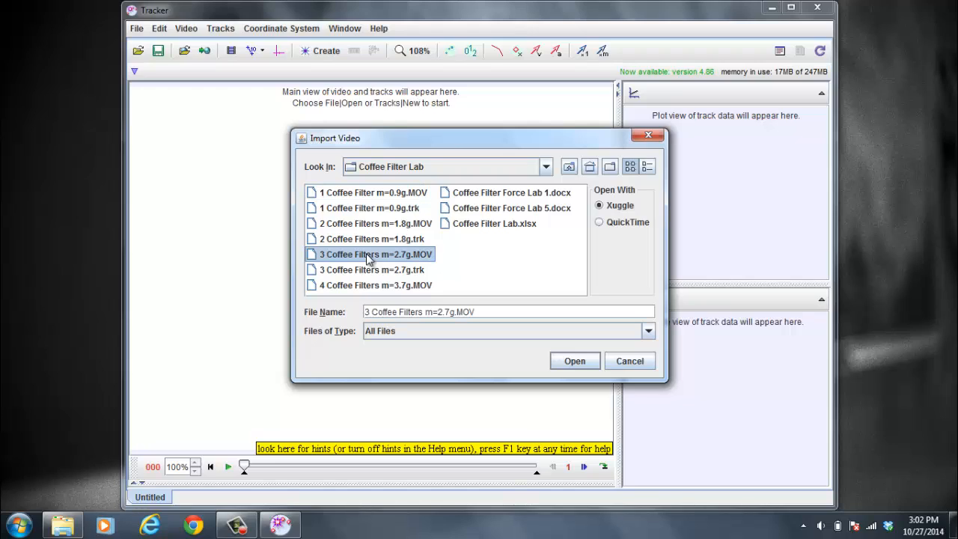
left_click(572, 361)
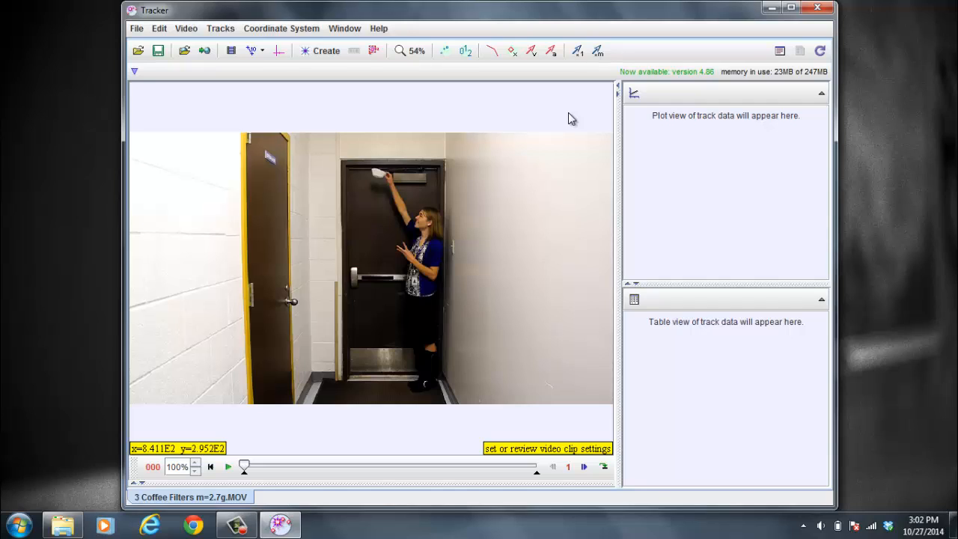
Add a new calibration stick to the video.
left_click(256, 57)
mouse_move(264, 72)
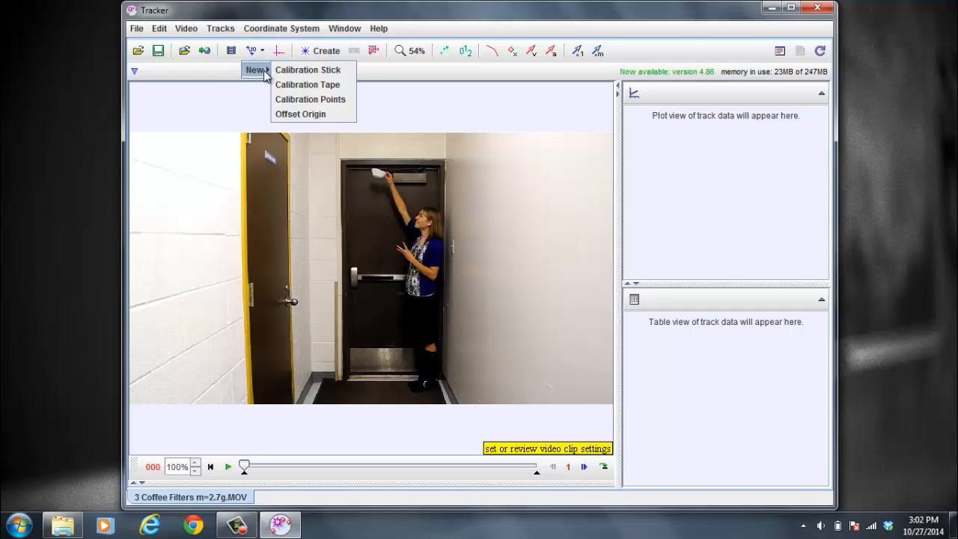
left_click(308, 71)
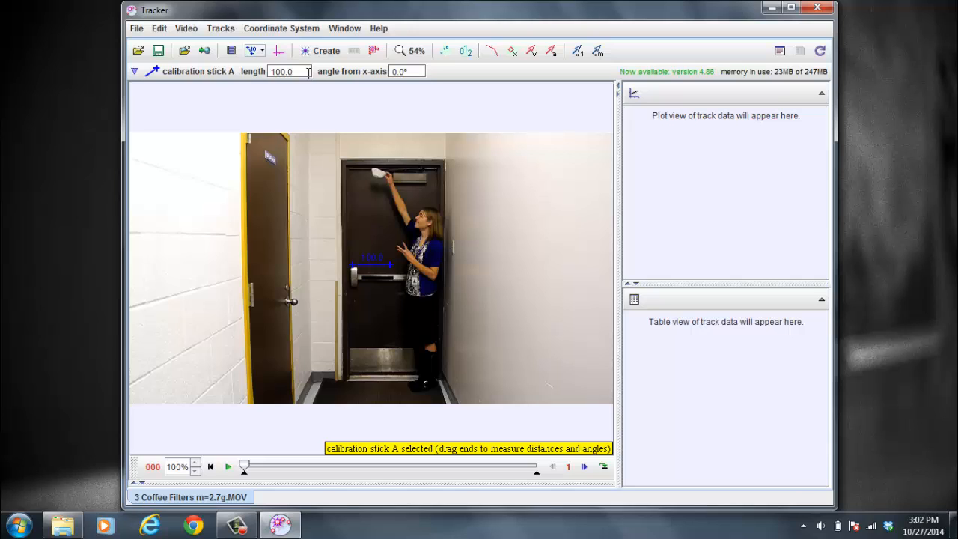
Move the calibration stick's ends so it runs vertically along the wooden trim beside the door frame.
left_click(416, 50)
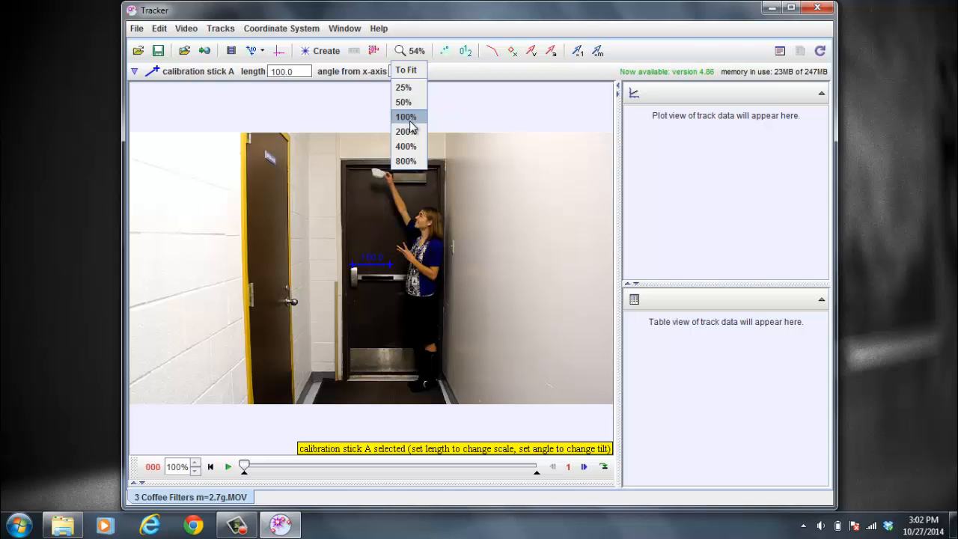
left_click(405, 117)
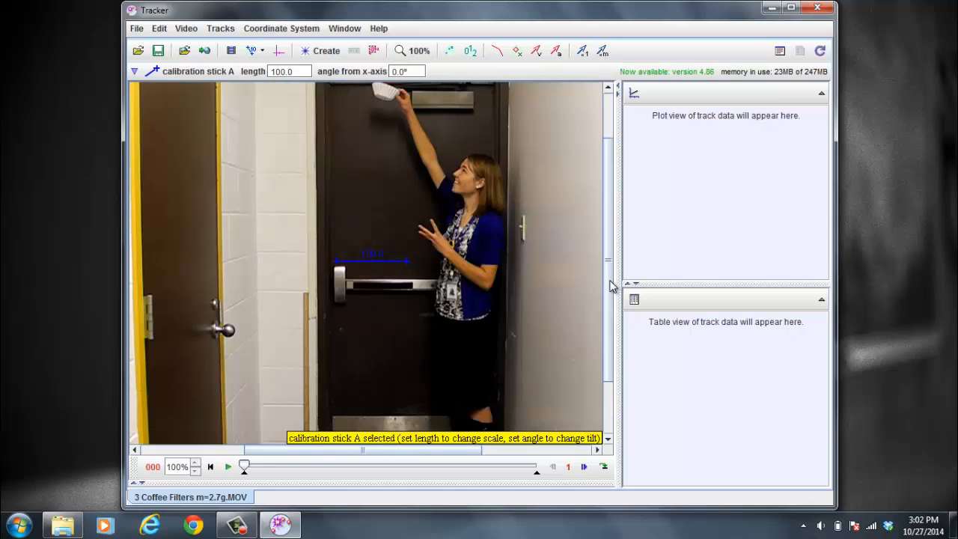
left_click_drag(610, 285, 611, 335)
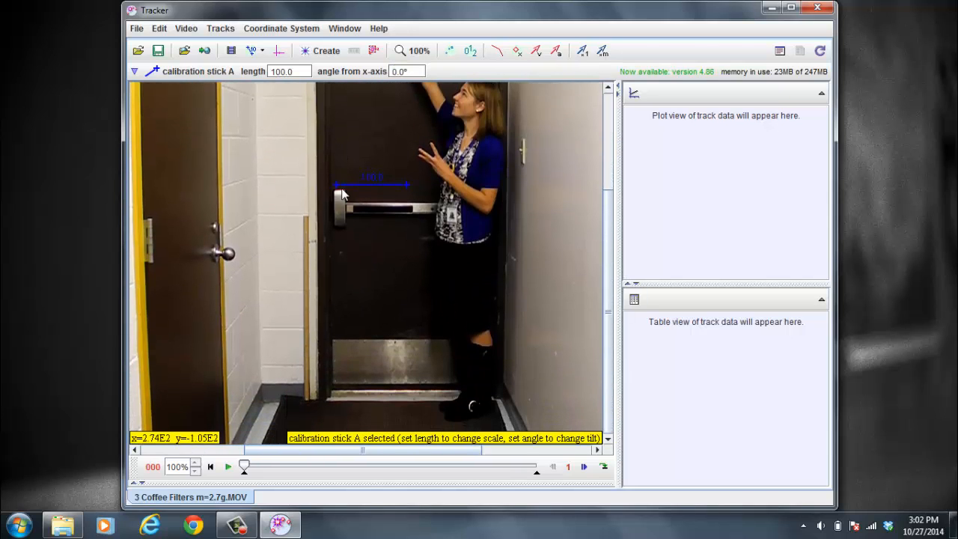
left_click_drag(336, 186, 306, 216)
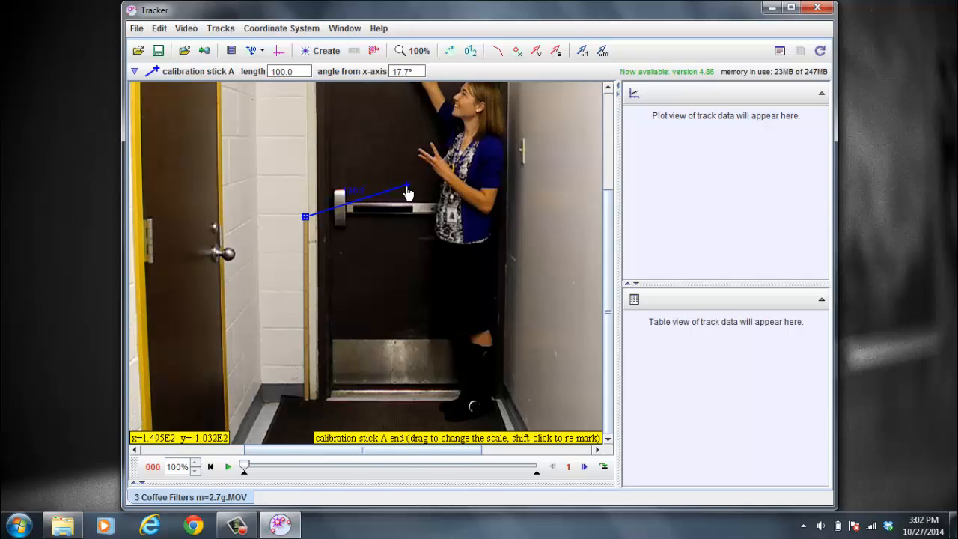
left_click_drag(407, 191, 308, 407)
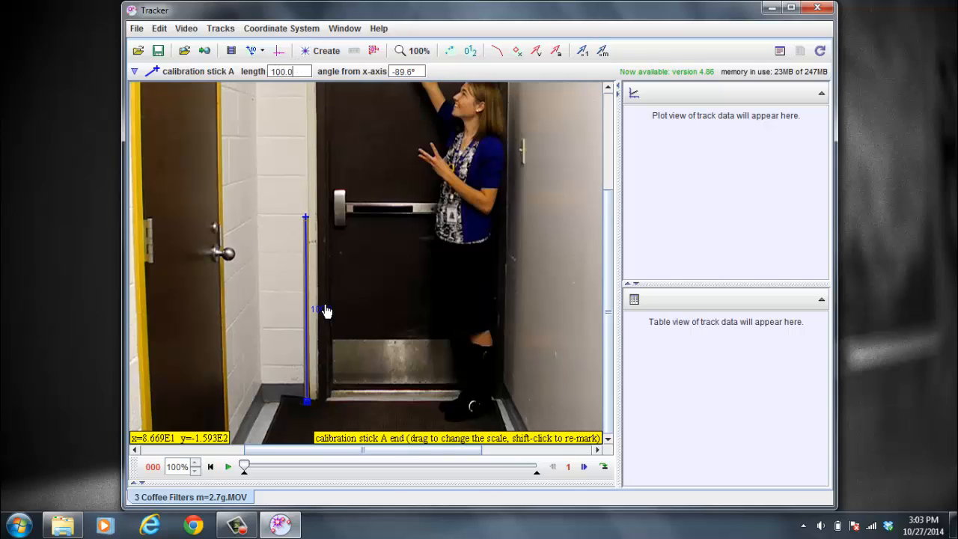
Set the calibration stick's length to 1.
left_click(327, 310)
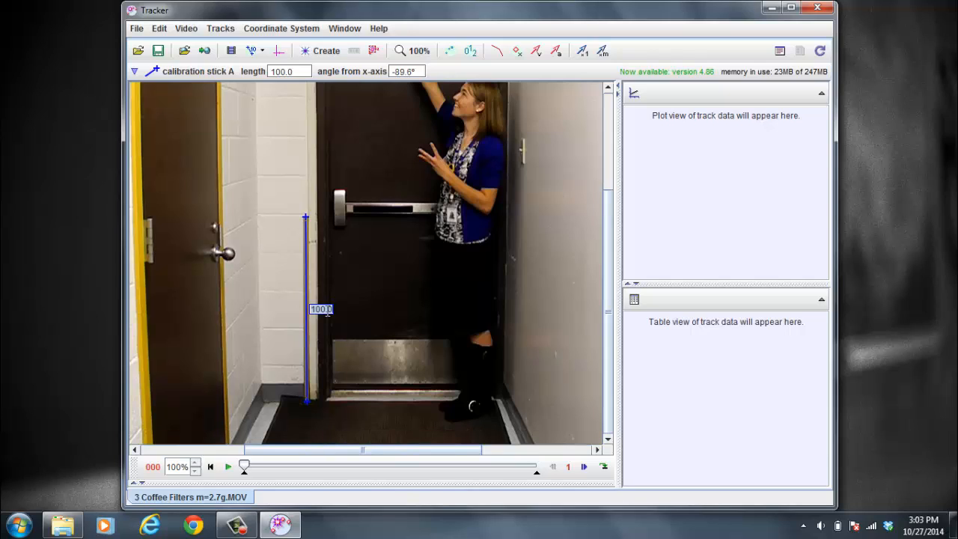
type("1")
key("Return")
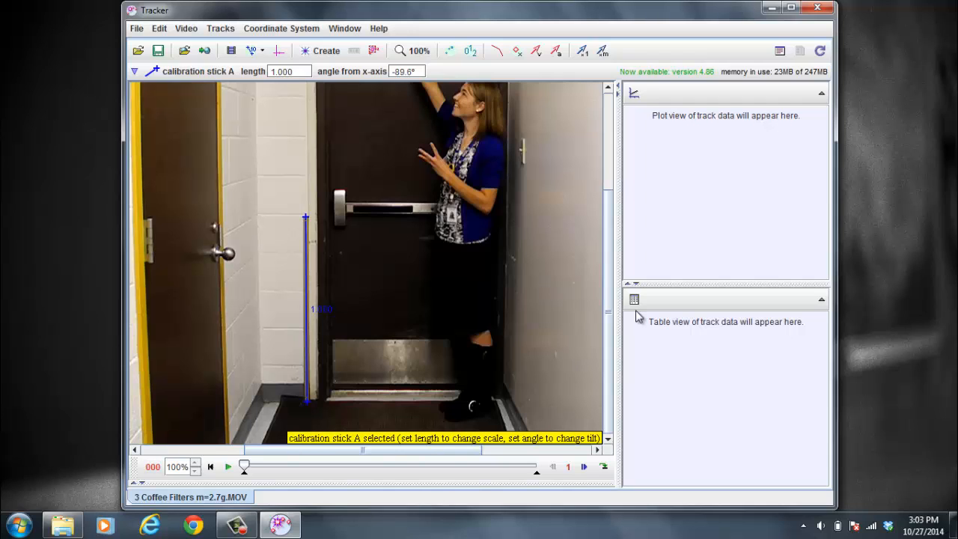
Fit the video to the window and play the clip to review the filters' fall.
left_click_drag(608, 329, 611, 252)
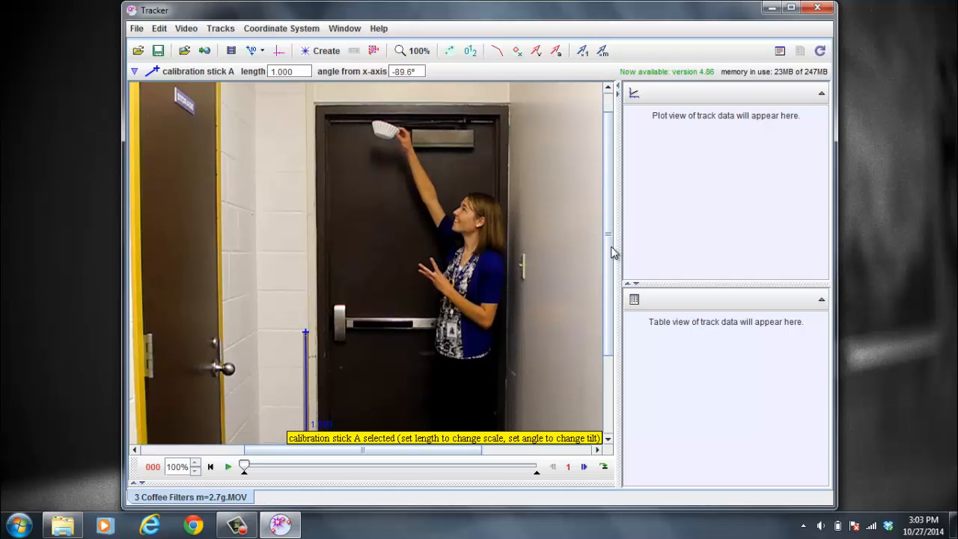
left_click(416, 51)
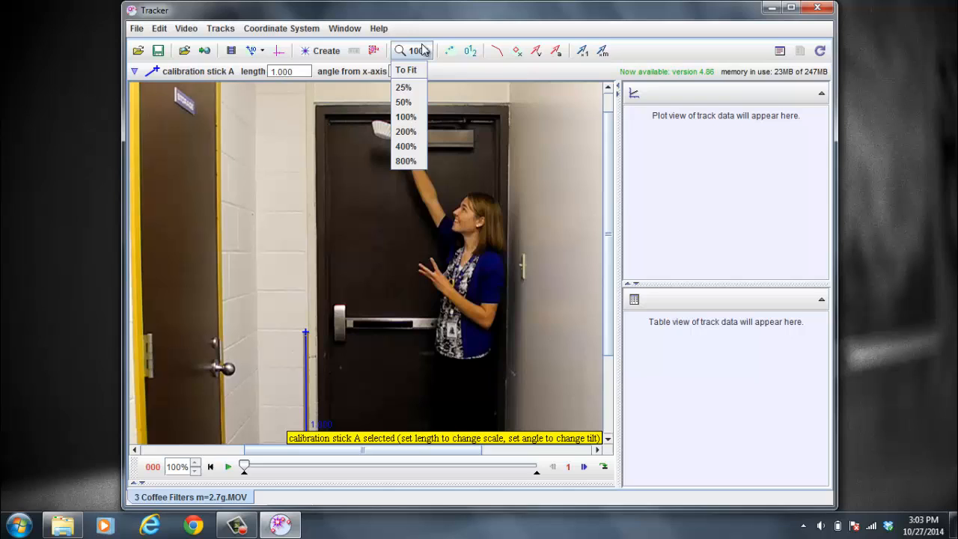
left_click(404, 102)
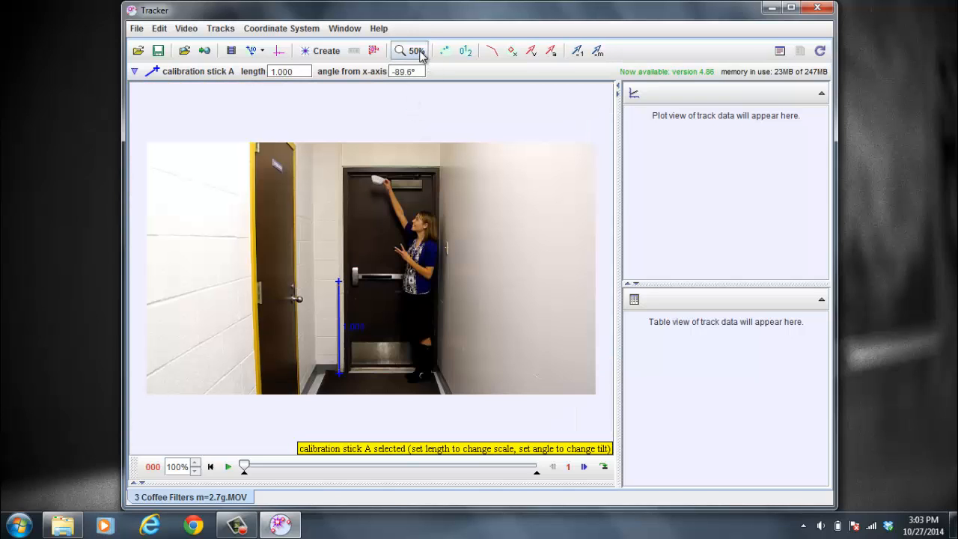
left_click(419, 52)
left_click(406, 68)
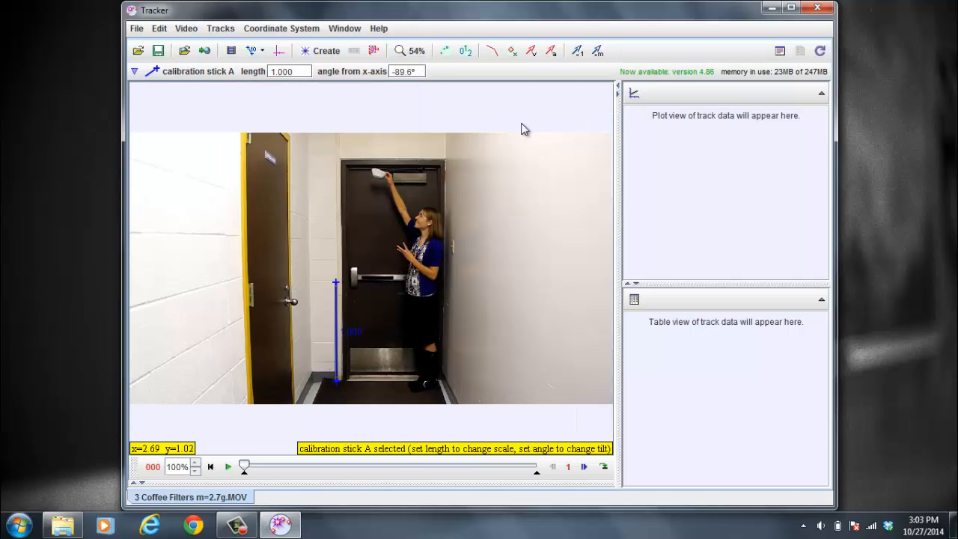
left_click(229, 467)
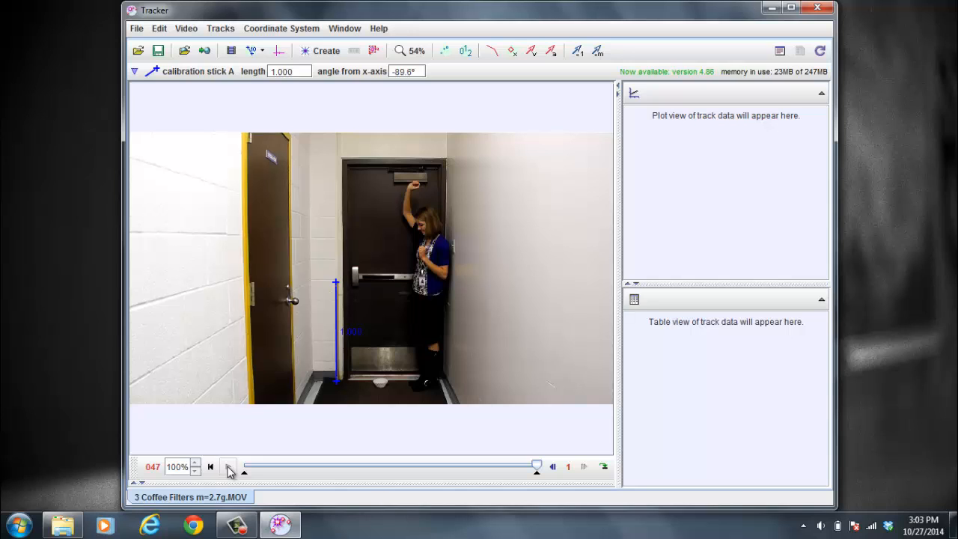
left_click(211, 467)
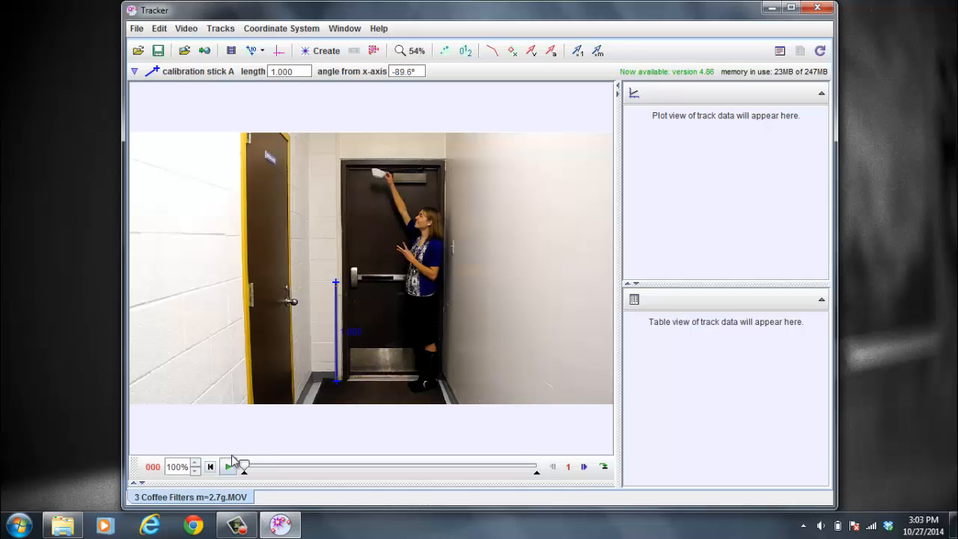
left_click(228, 466)
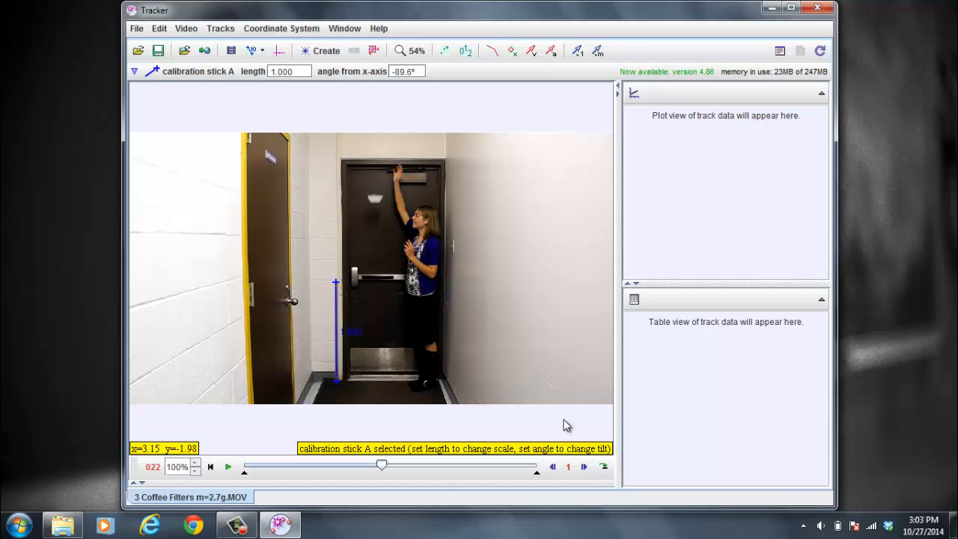
Step to frame 17, just before the filters are released, and set the clip's start frame there.
left_click(554, 469)
left_click(554, 469)
left_click(554, 467)
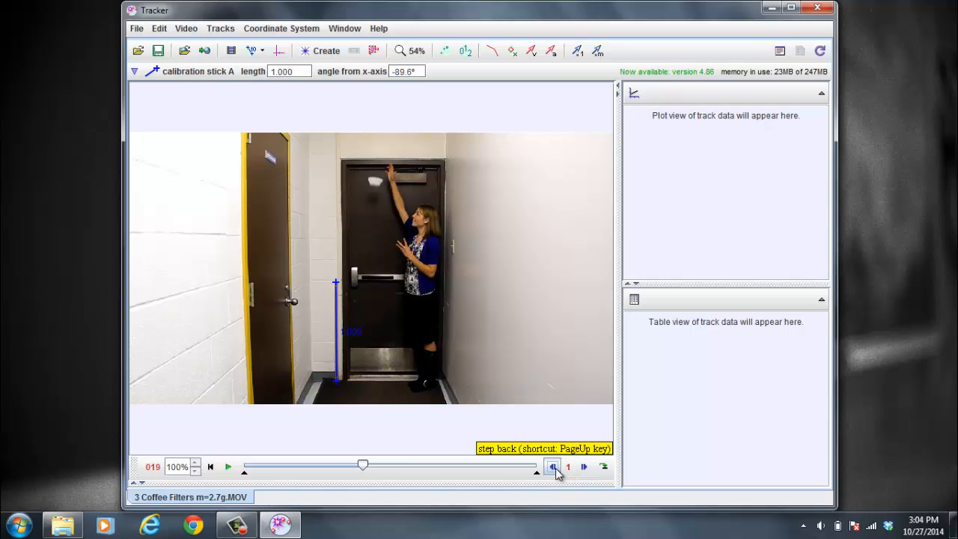
left_click(554, 468)
left_click(554, 467)
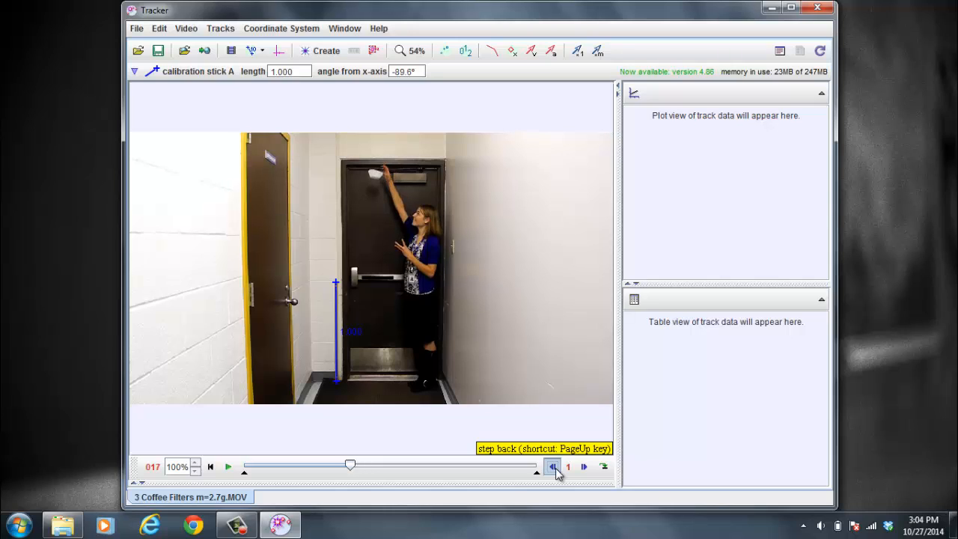
left_click(555, 468)
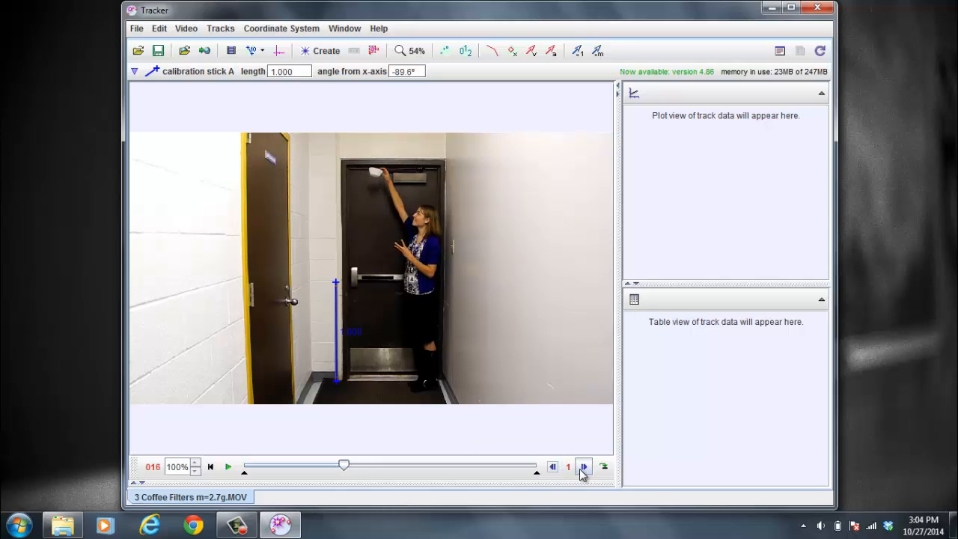
left_click(583, 468)
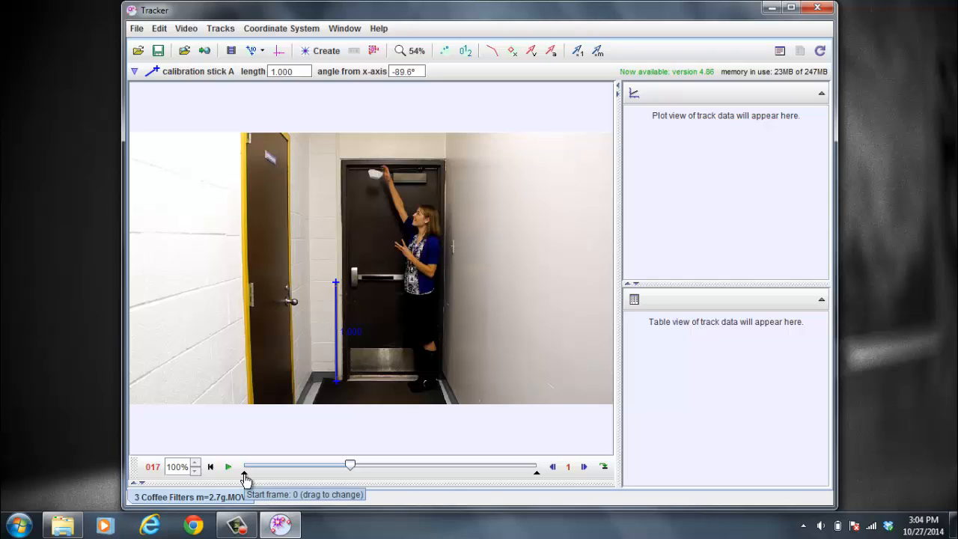
left_click_drag(245, 479, 351, 482)
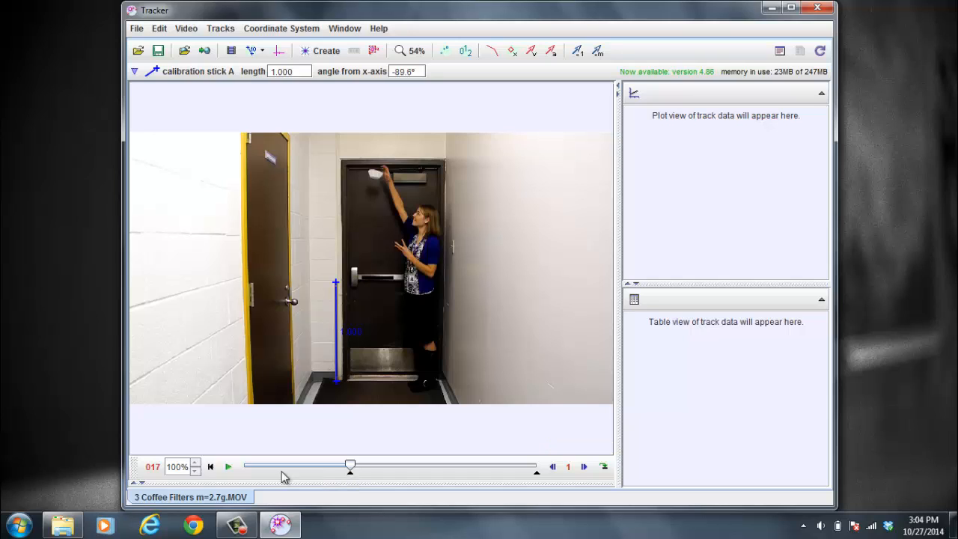
Play the clip, step back to frame 41 where the filters land, set the clip's end frame there, and return to the start.
left_click(228, 467)
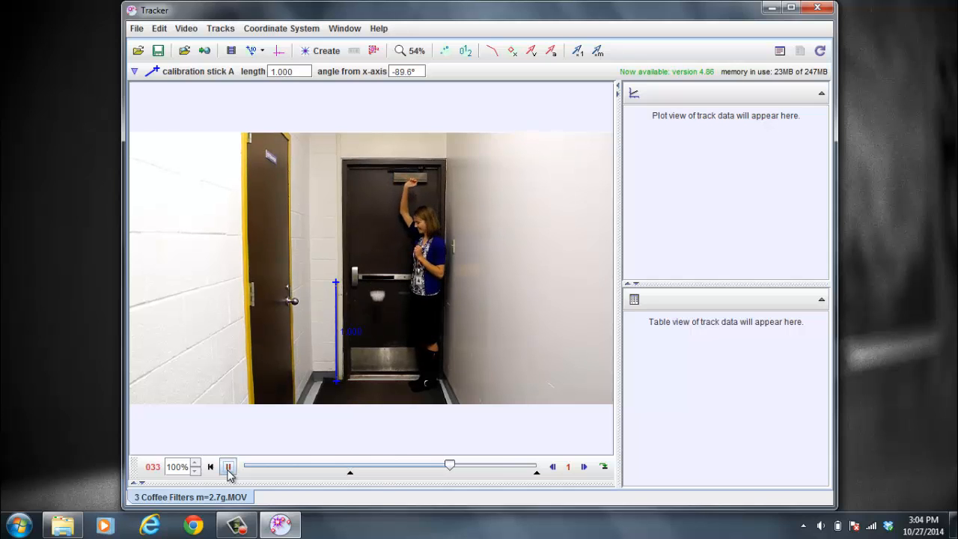
left_click(552, 466)
left_click(552, 466)
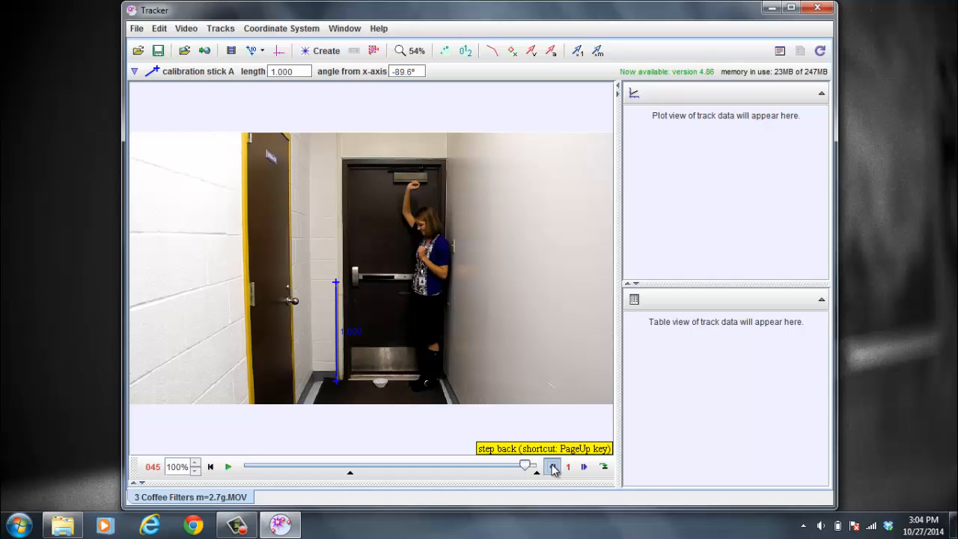
left_click(553, 466)
left_click(552, 466)
left_click(553, 466)
left_click(552, 467)
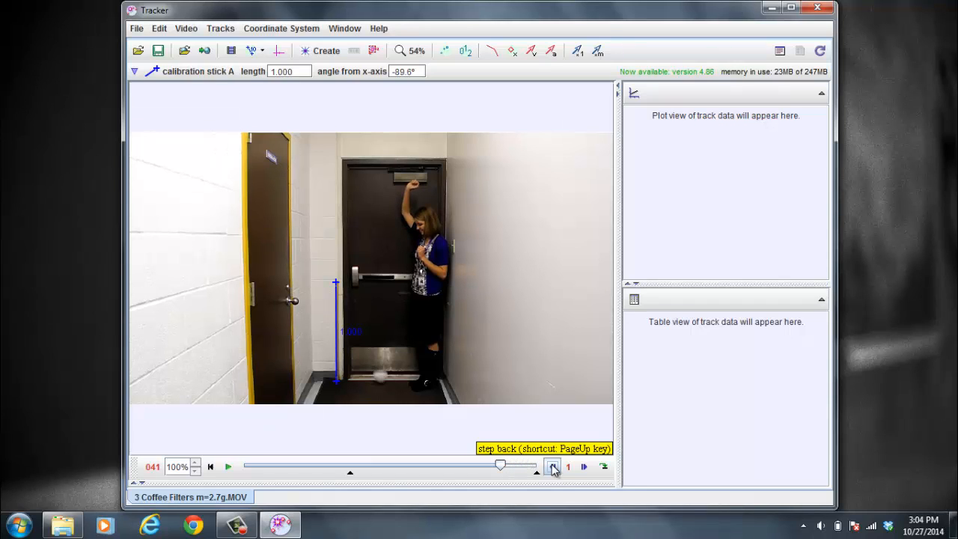
left_click_drag(536, 474, 501, 478)
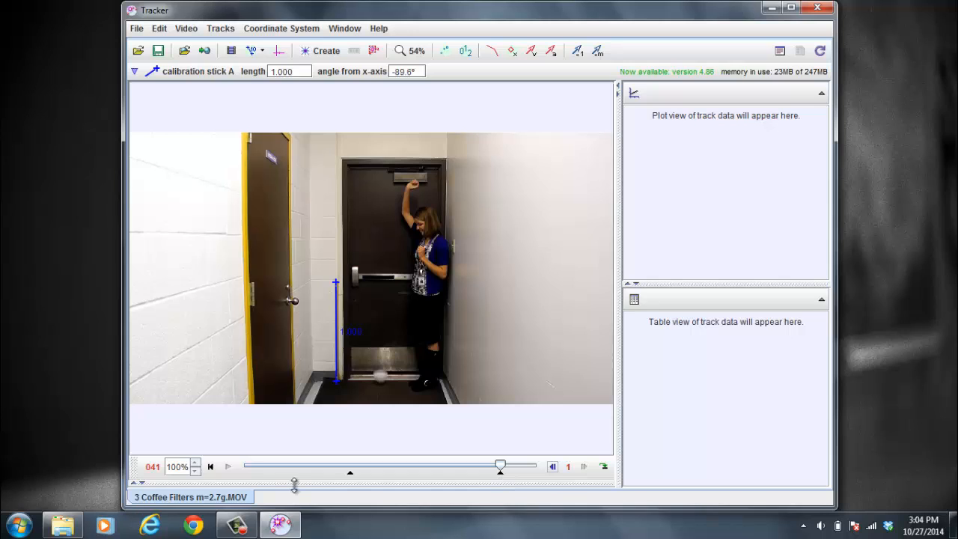
left_click(212, 469)
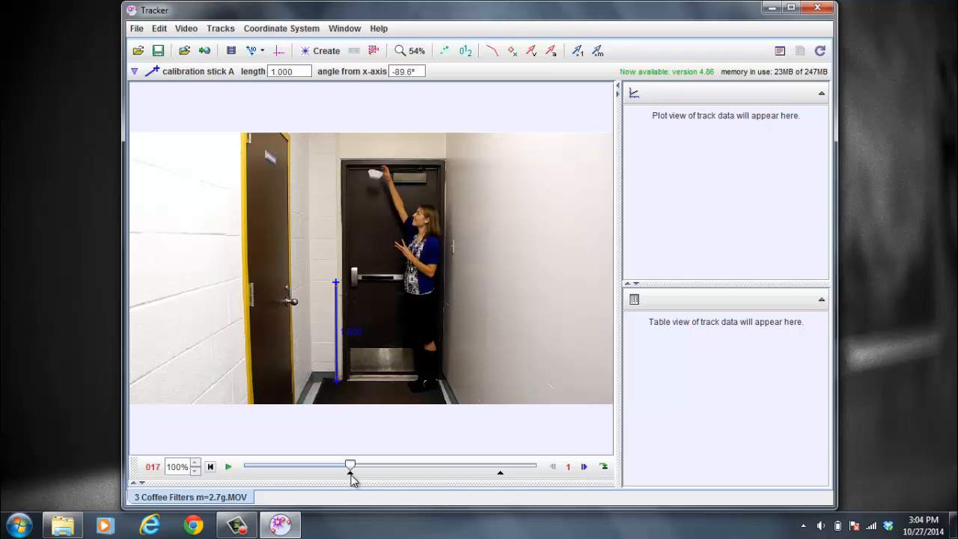
Zoom the video to 100% and move the coordinate axes' origin to the filters' starting position at the top of the door.
left_click(416, 50)
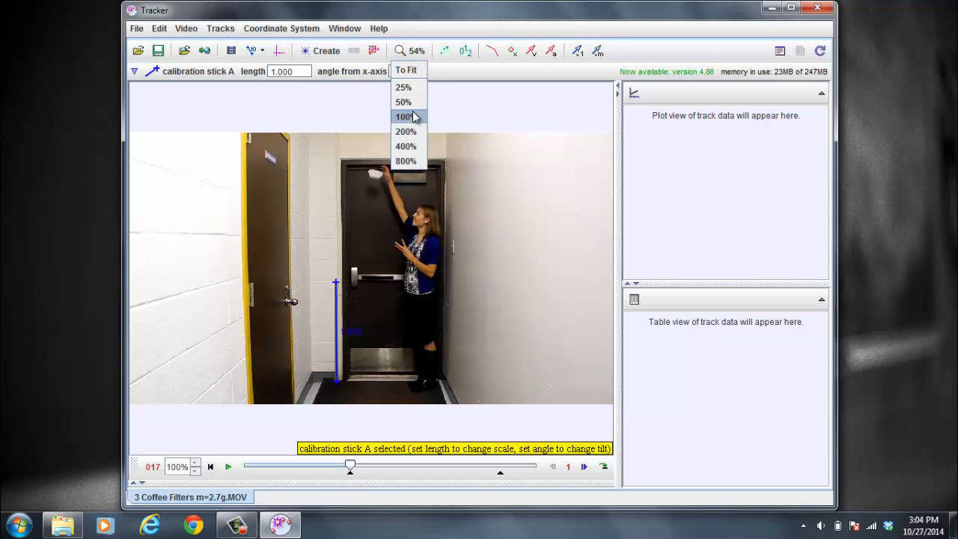
left_click(410, 116)
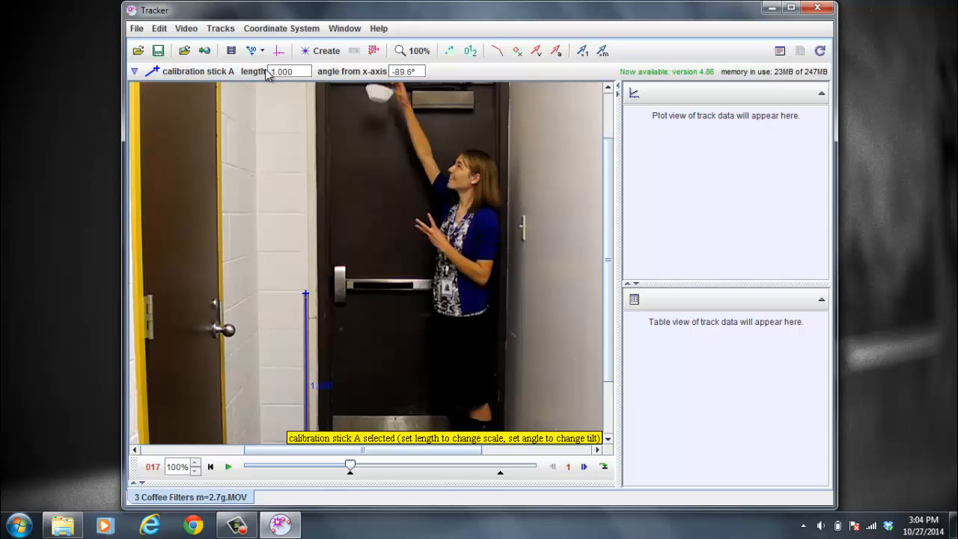
left_click(279, 51)
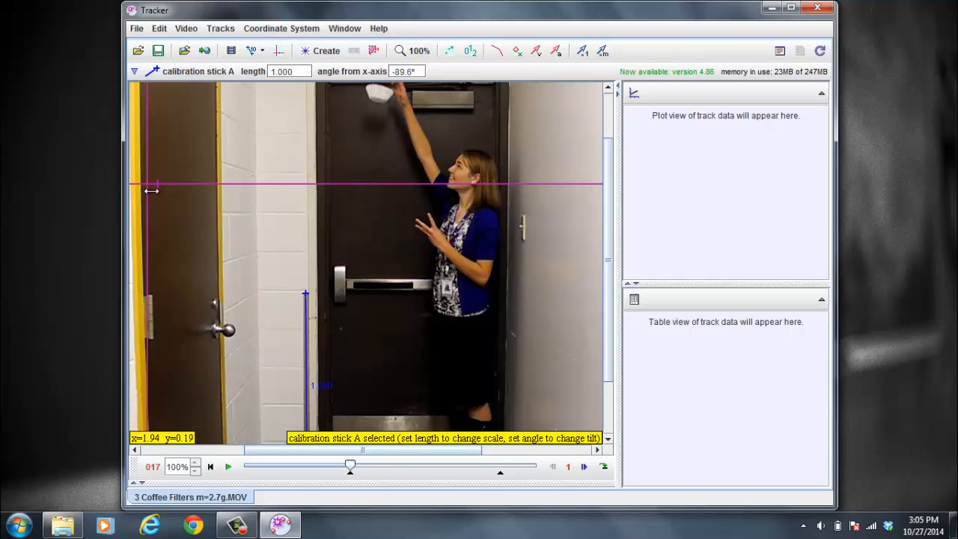
left_click_drag(148, 190, 379, 108)
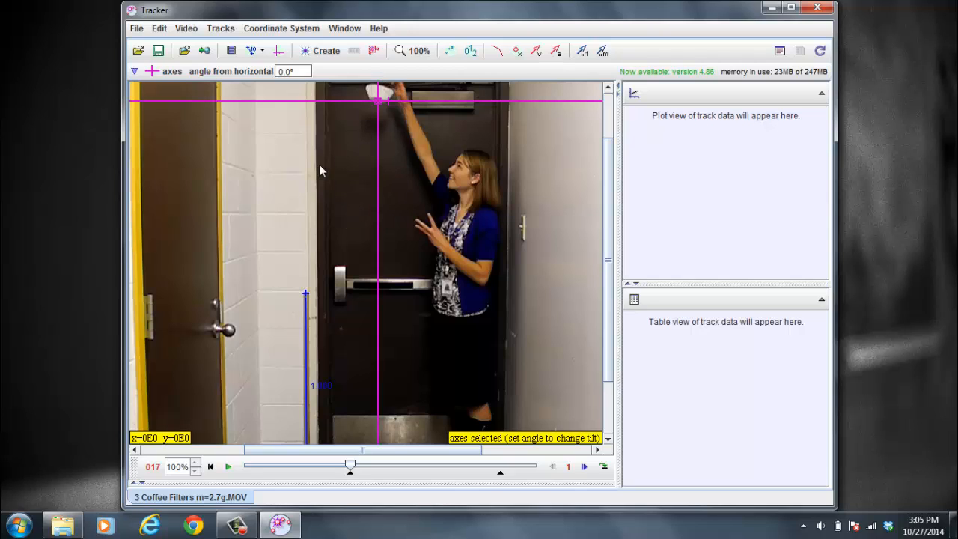
Hide the coordinate axes from the video view.
left_click(278, 52)
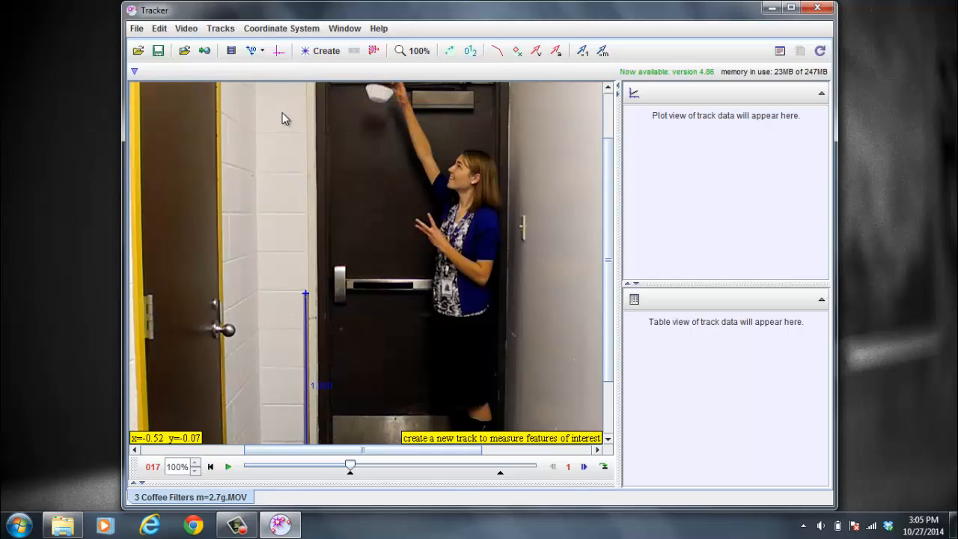
left_click(278, 52)
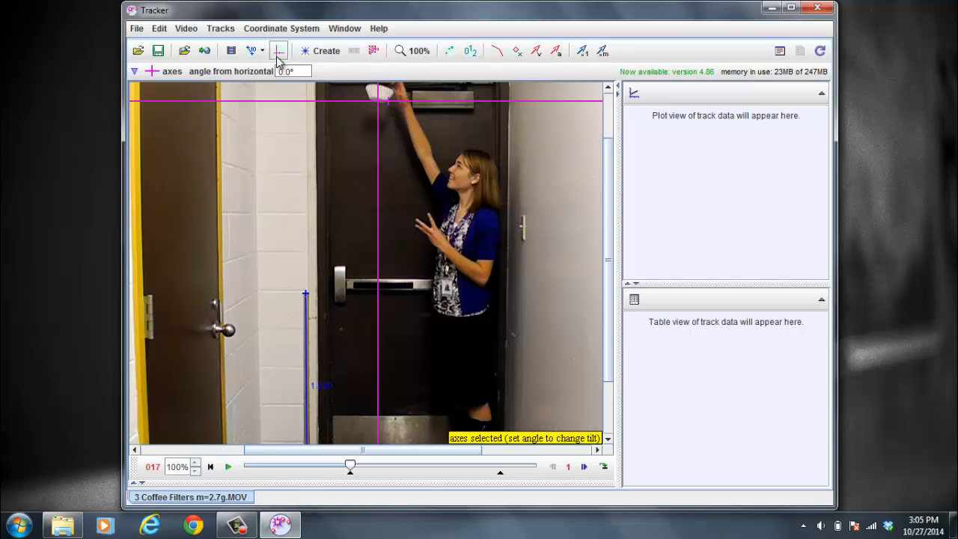
left_click(278, 53)
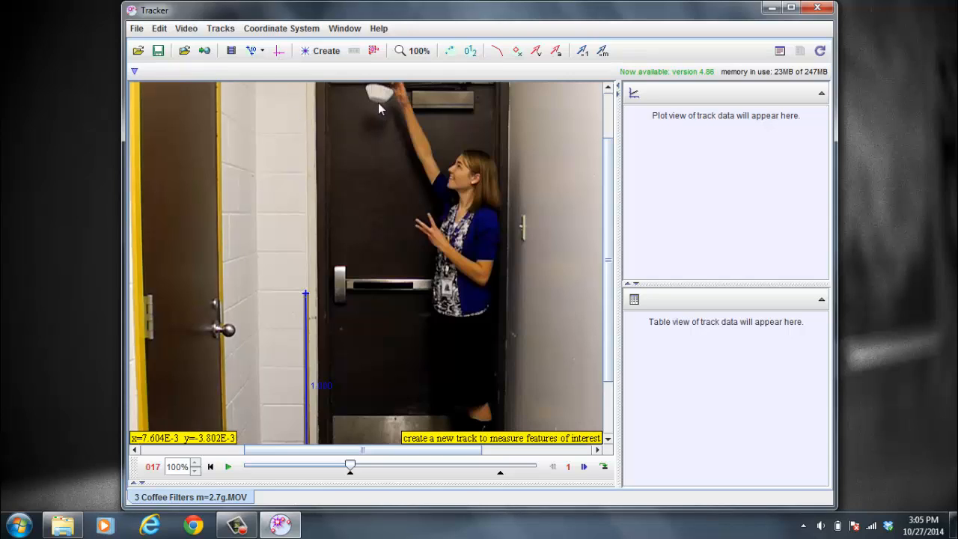
Create a Point Mass track and mark the filters' centre in each frame as they fall to the floor.
left_click(321, 51)
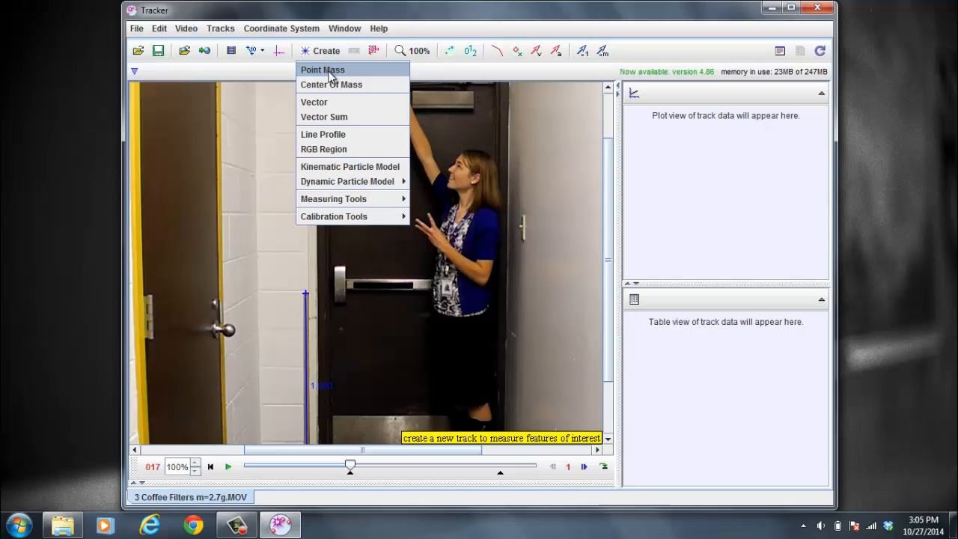
left_click(330, 71)
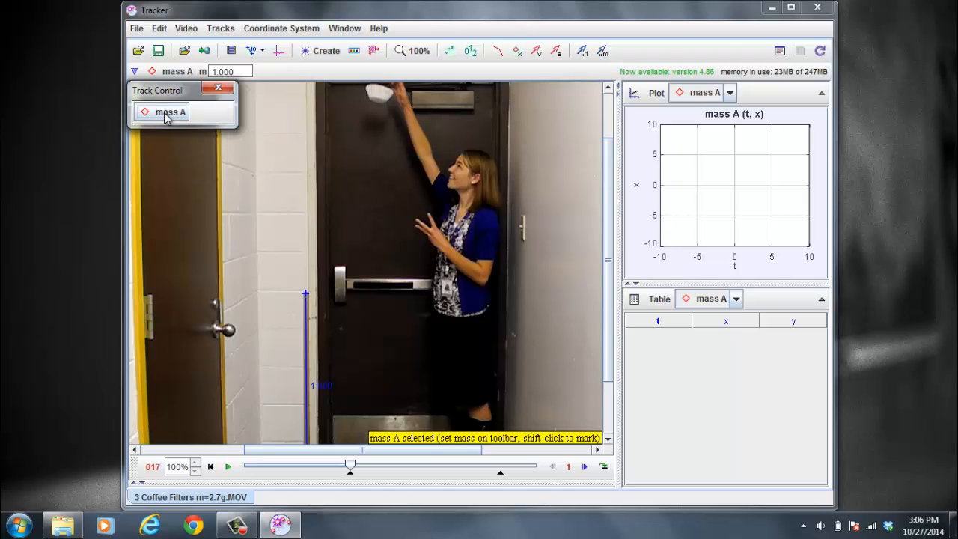
left_click(377, 100, "shift")
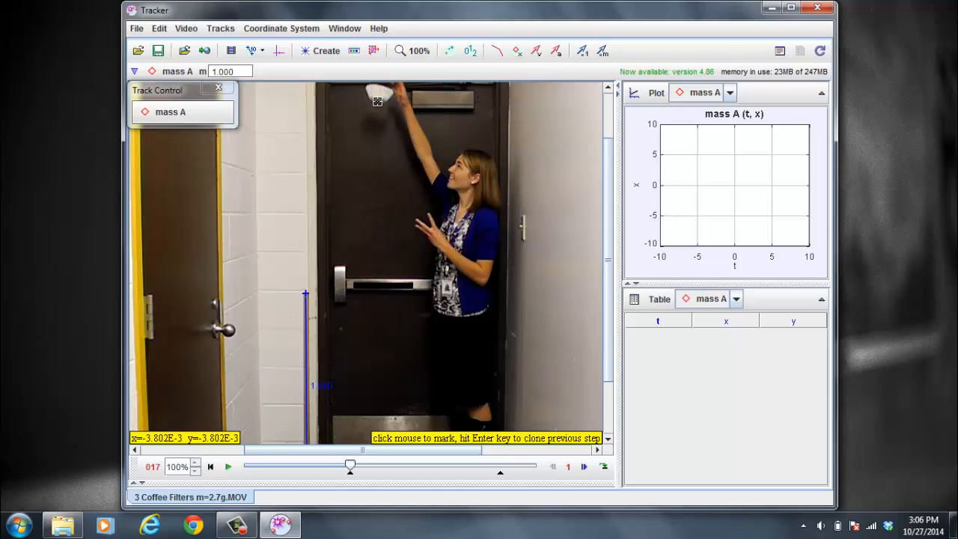
left_click(377, 101)
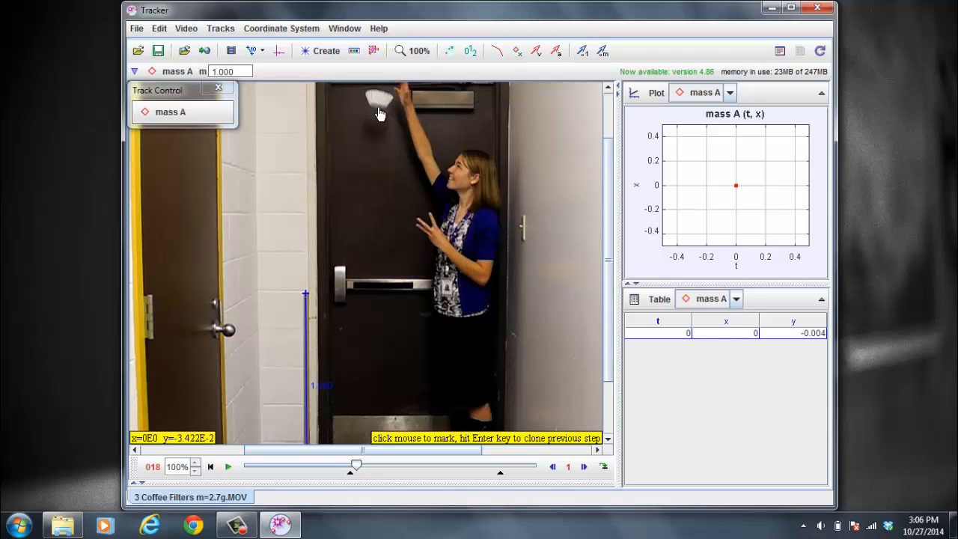
left_click(378, 107)
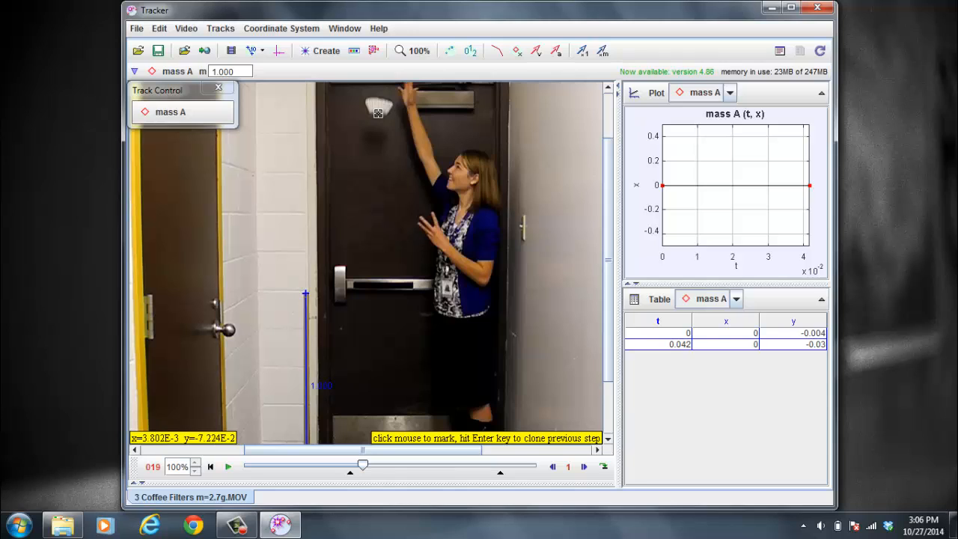
left_click(377, 113)
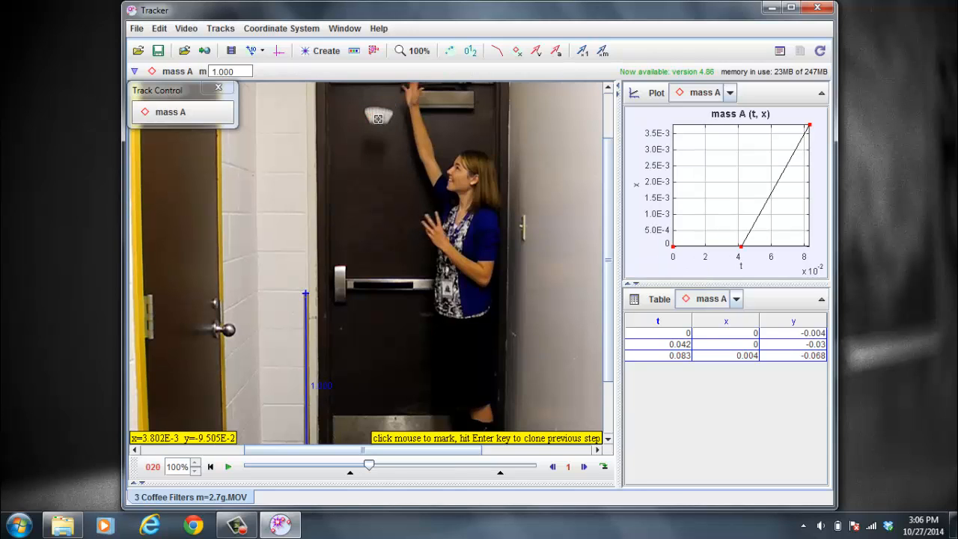
left_click(379, 127)
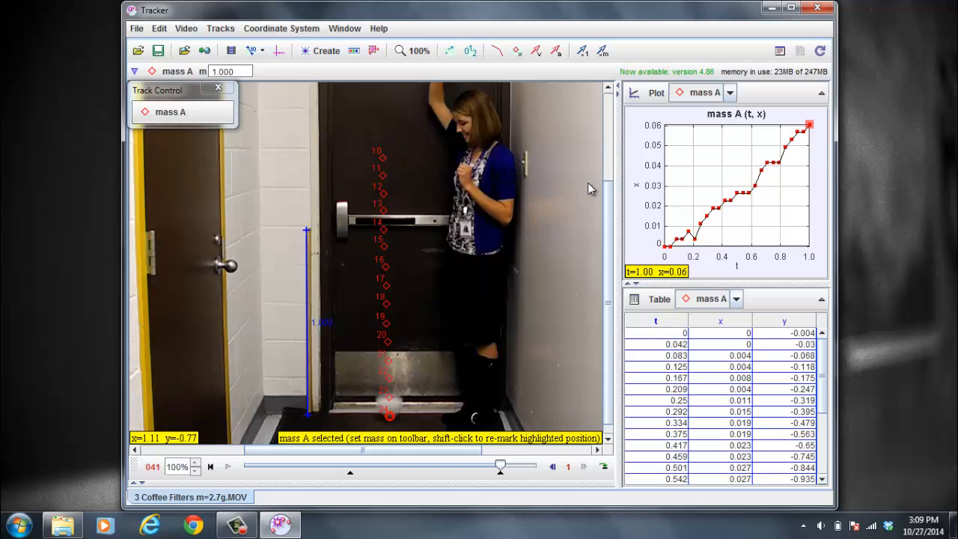
Change the plot's vertical axis to the position y-component so it shows y versus time.
left_click(637, 191)
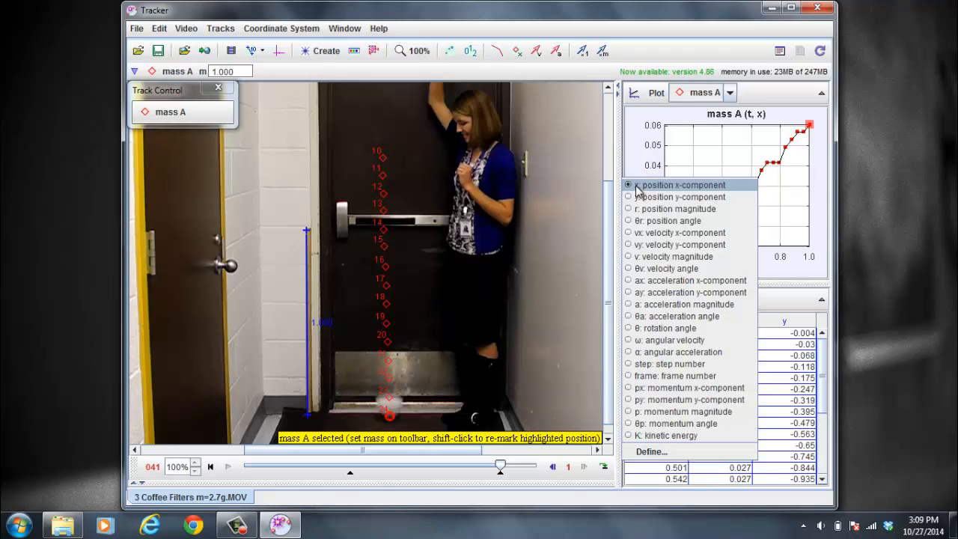
left_click(643, 199)
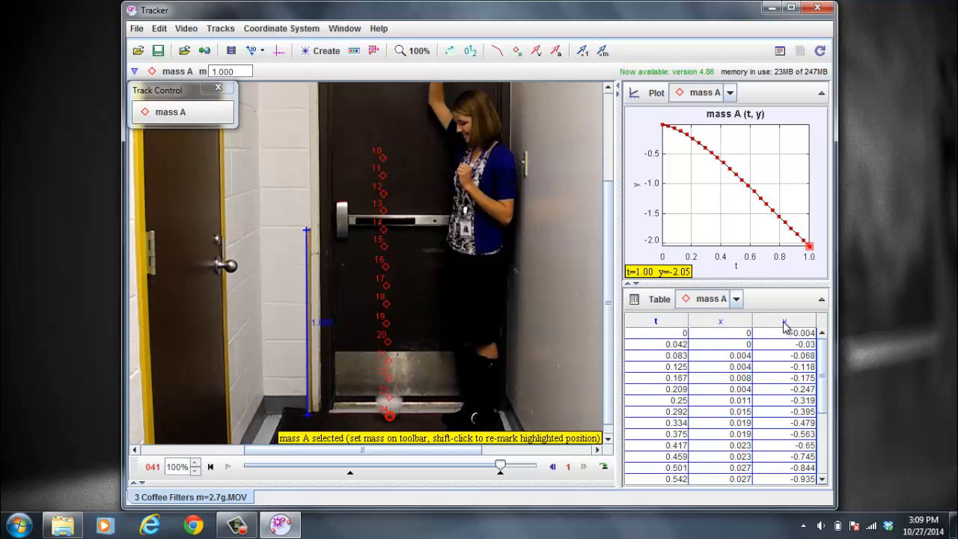
Remove the x column from the data table, keeping only t and y visible.
left_click(661, 301)
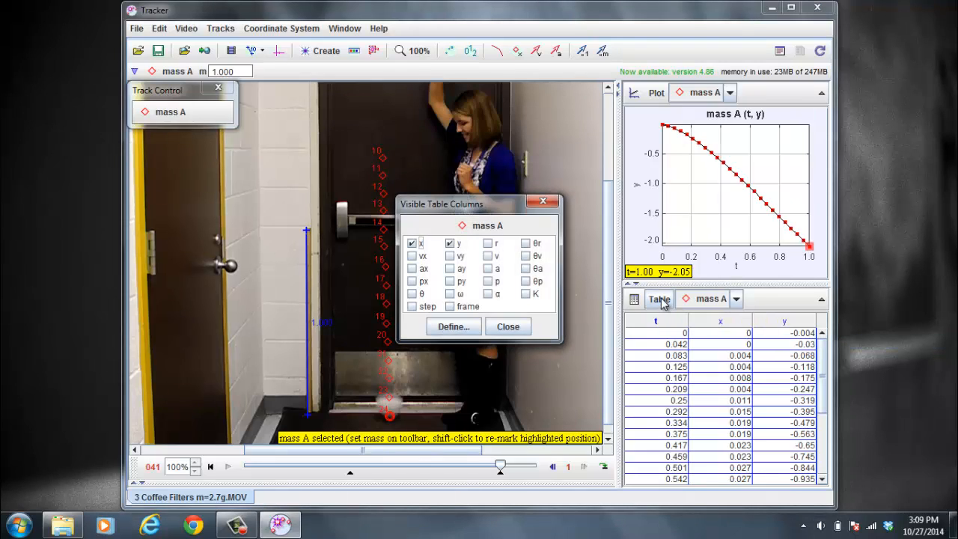
left_click(410, 243)
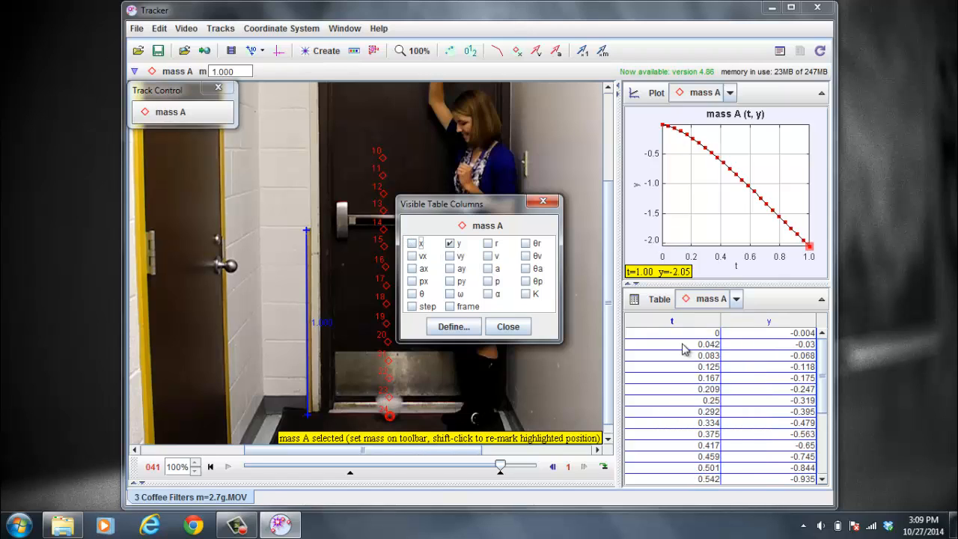
left_click(507, 327)
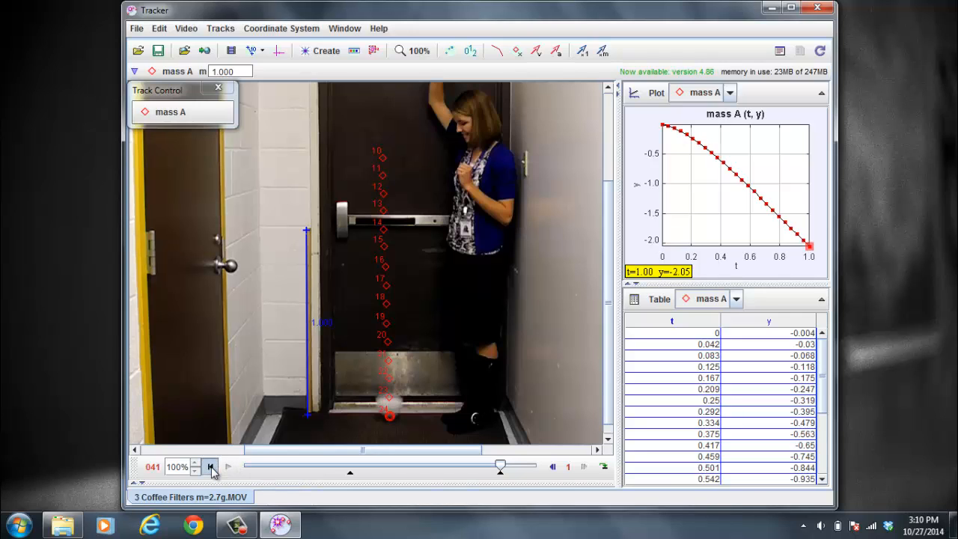
Return to the first frame and play the clip to review the tracked positions.
left_click(211, 467)
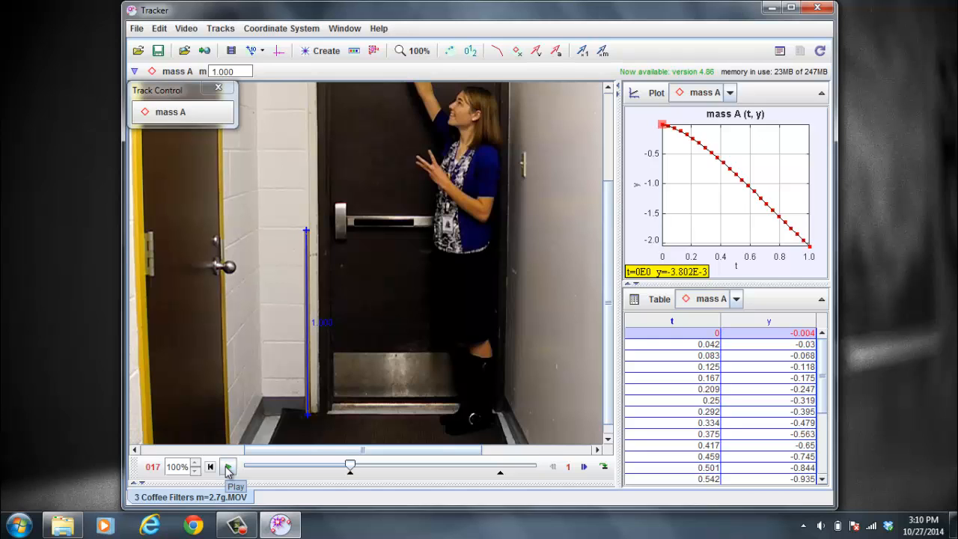
left_click(228, 467)
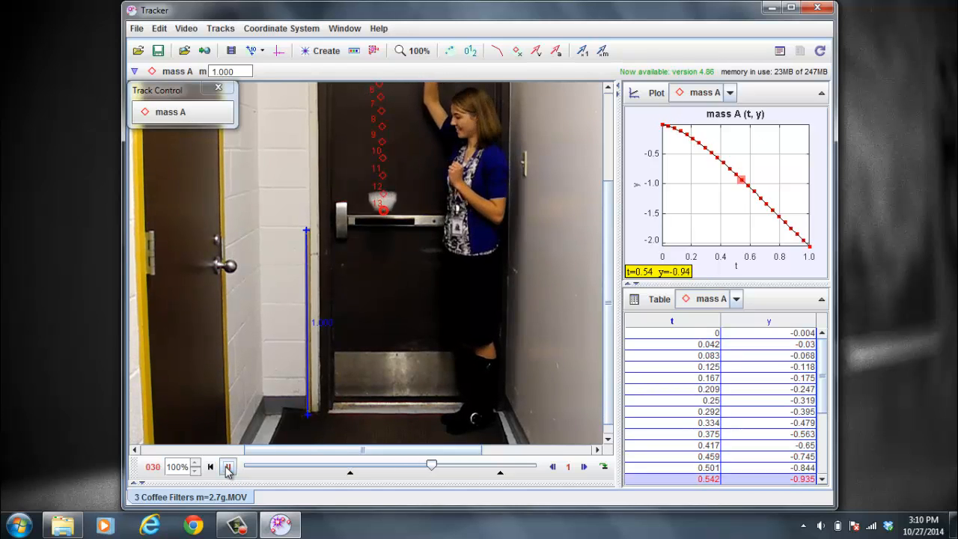